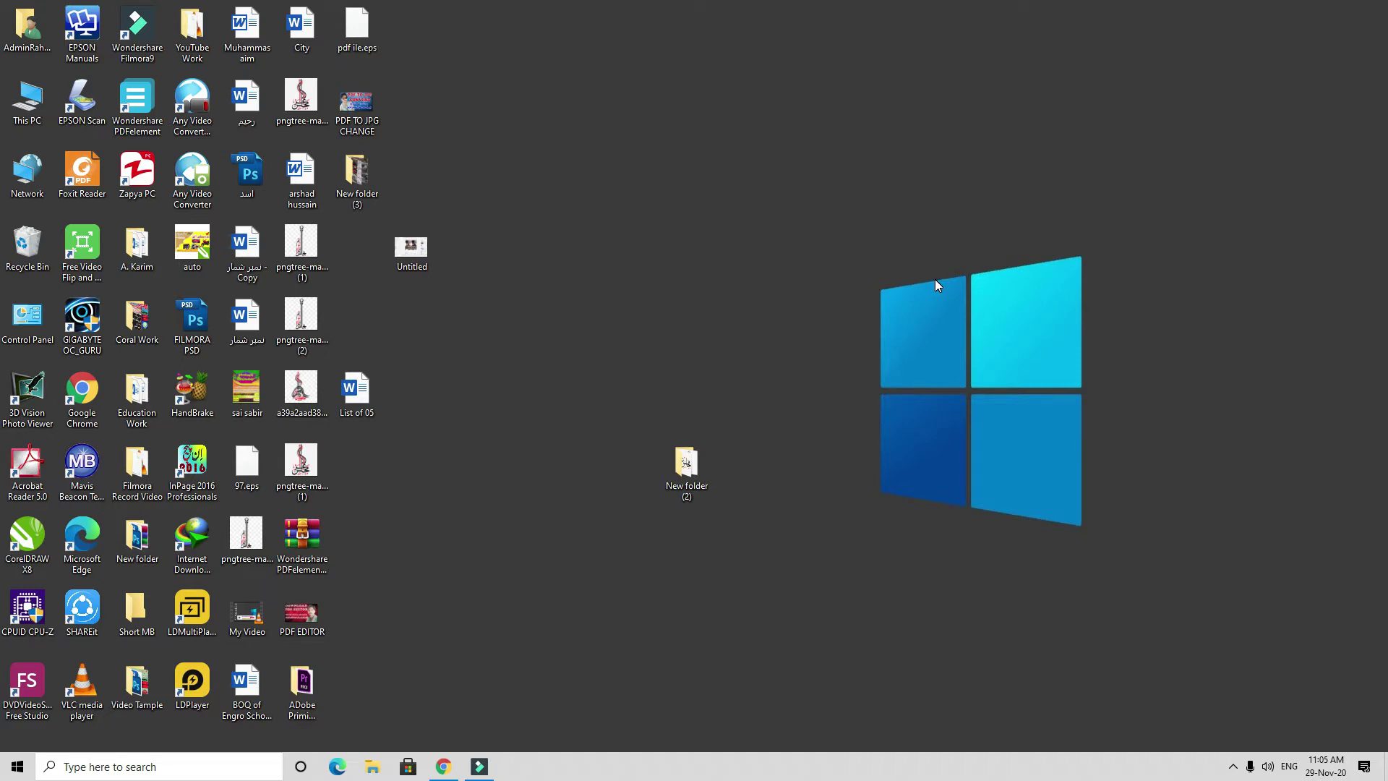
Find the Control Panel with a Windows search for "con" and open it
key(super)
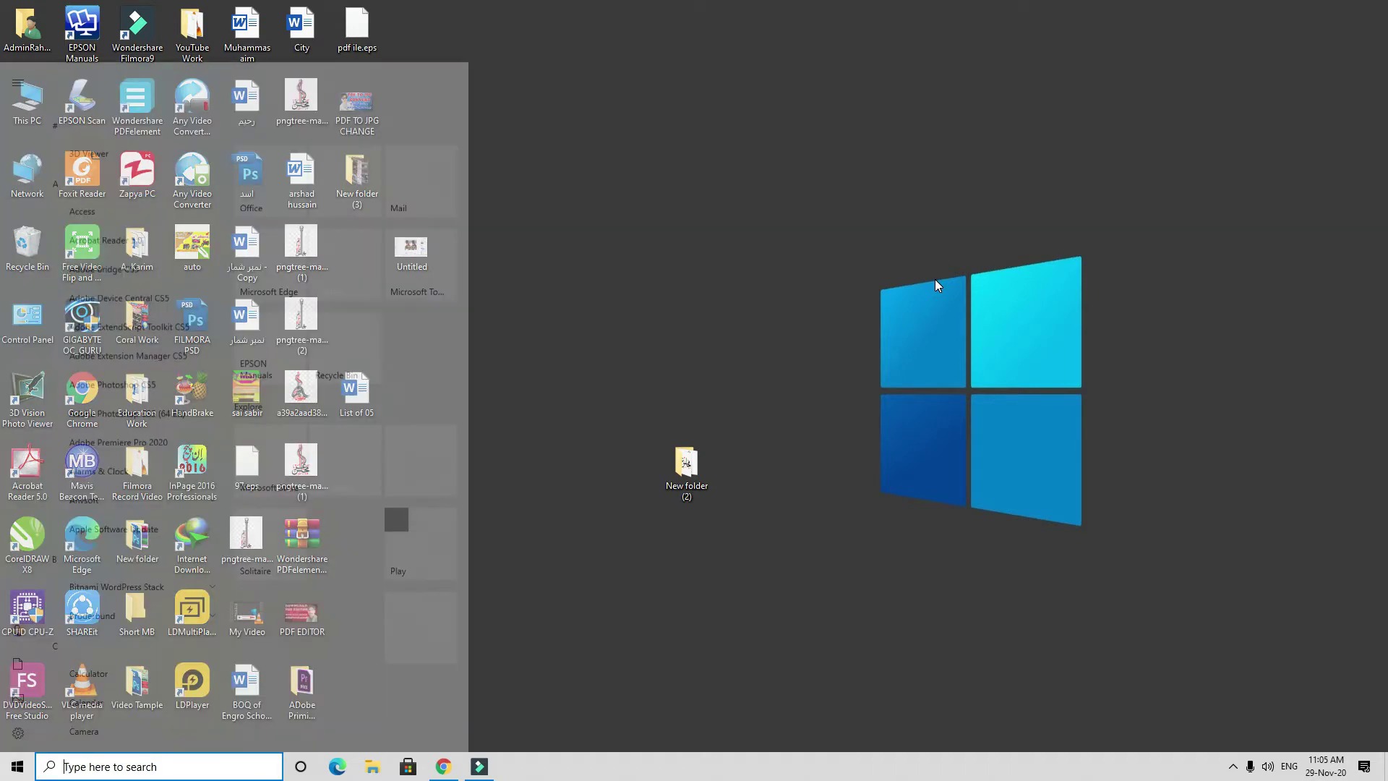
key(super+s)
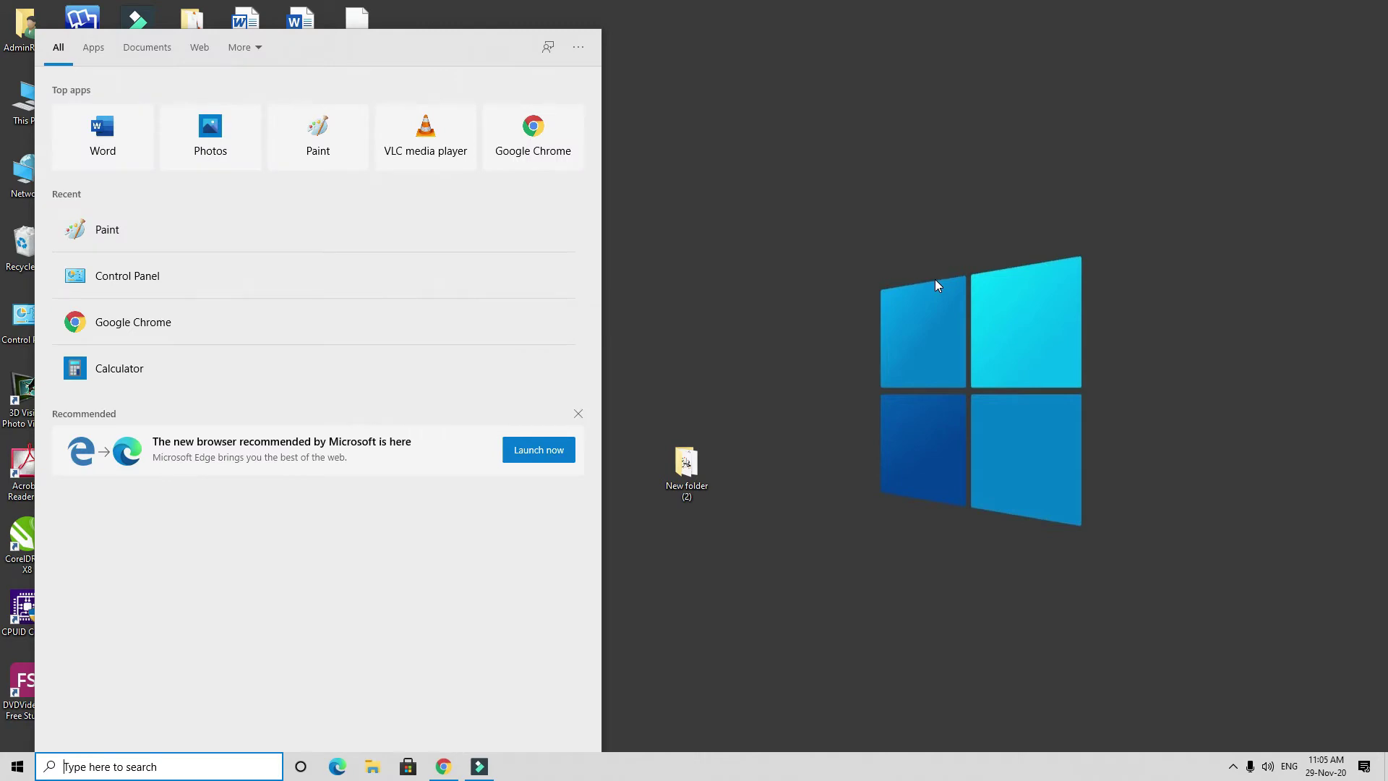
key(super)
text(con)
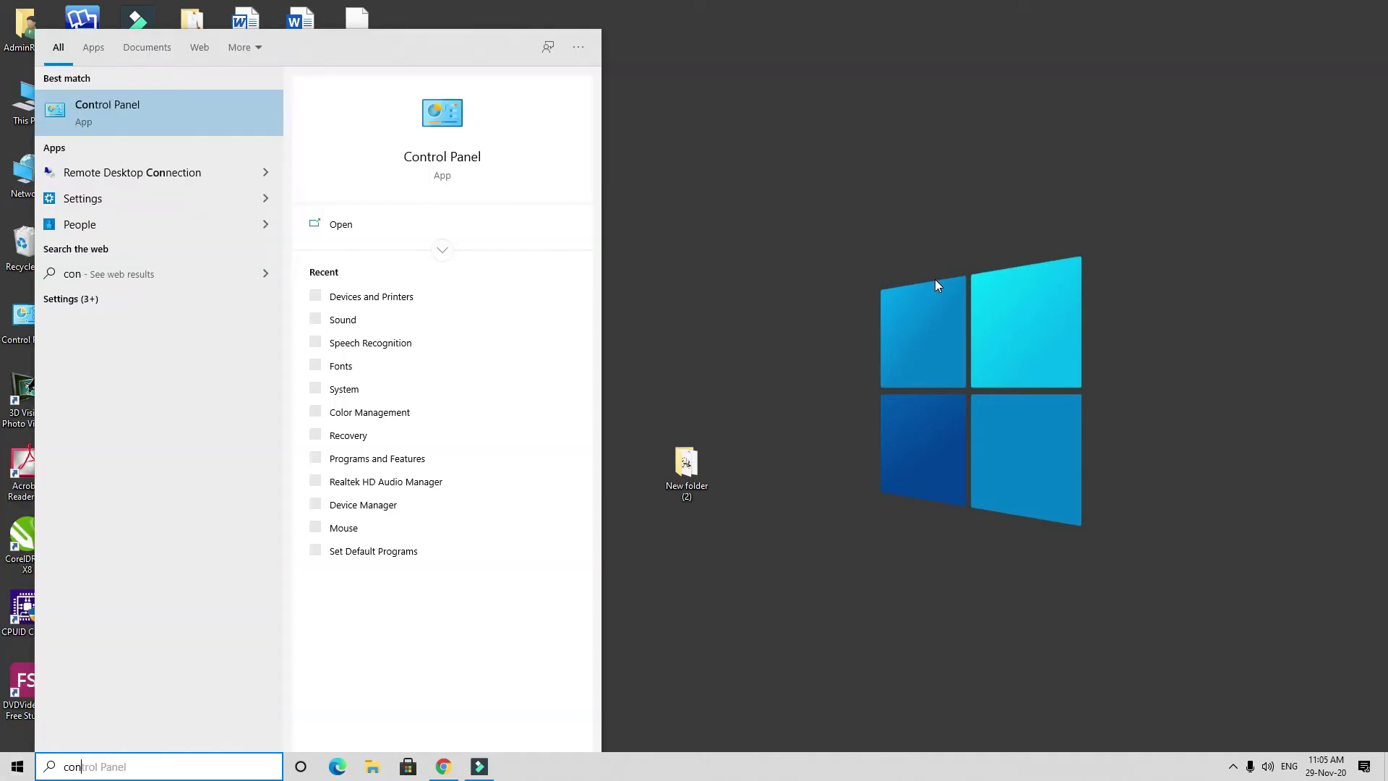
key(Return)
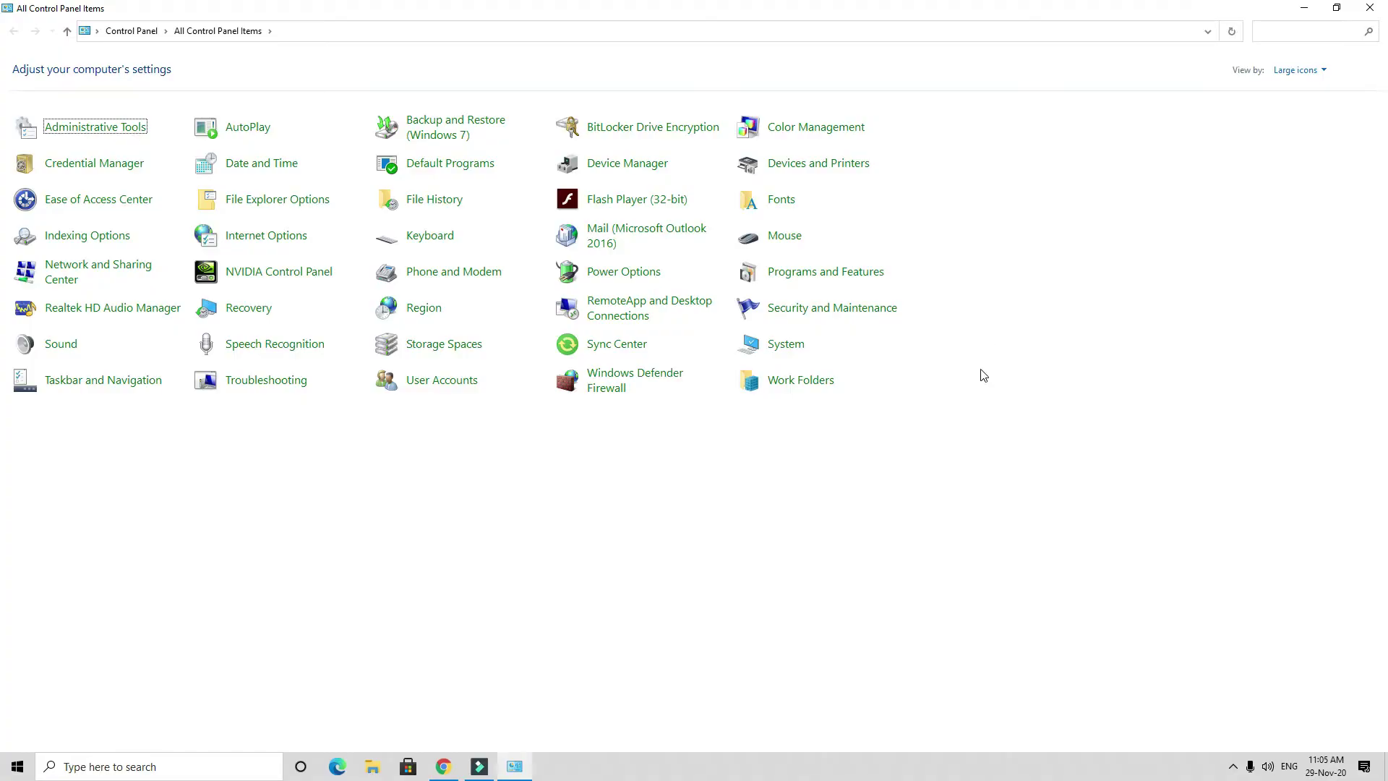
Try the Category and Small icons views of the Control Panel, and return it to Large icons
click(1304, 72)
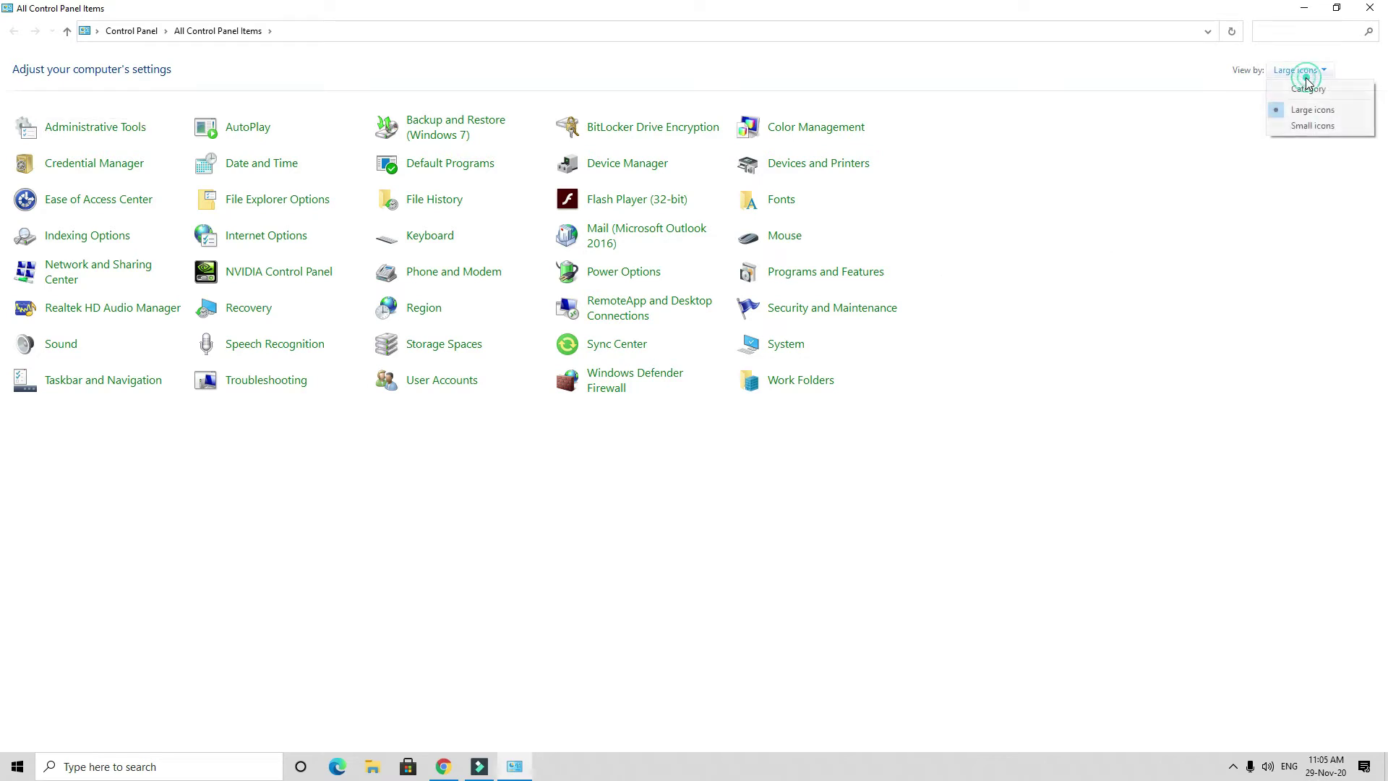
click(1308, 88)
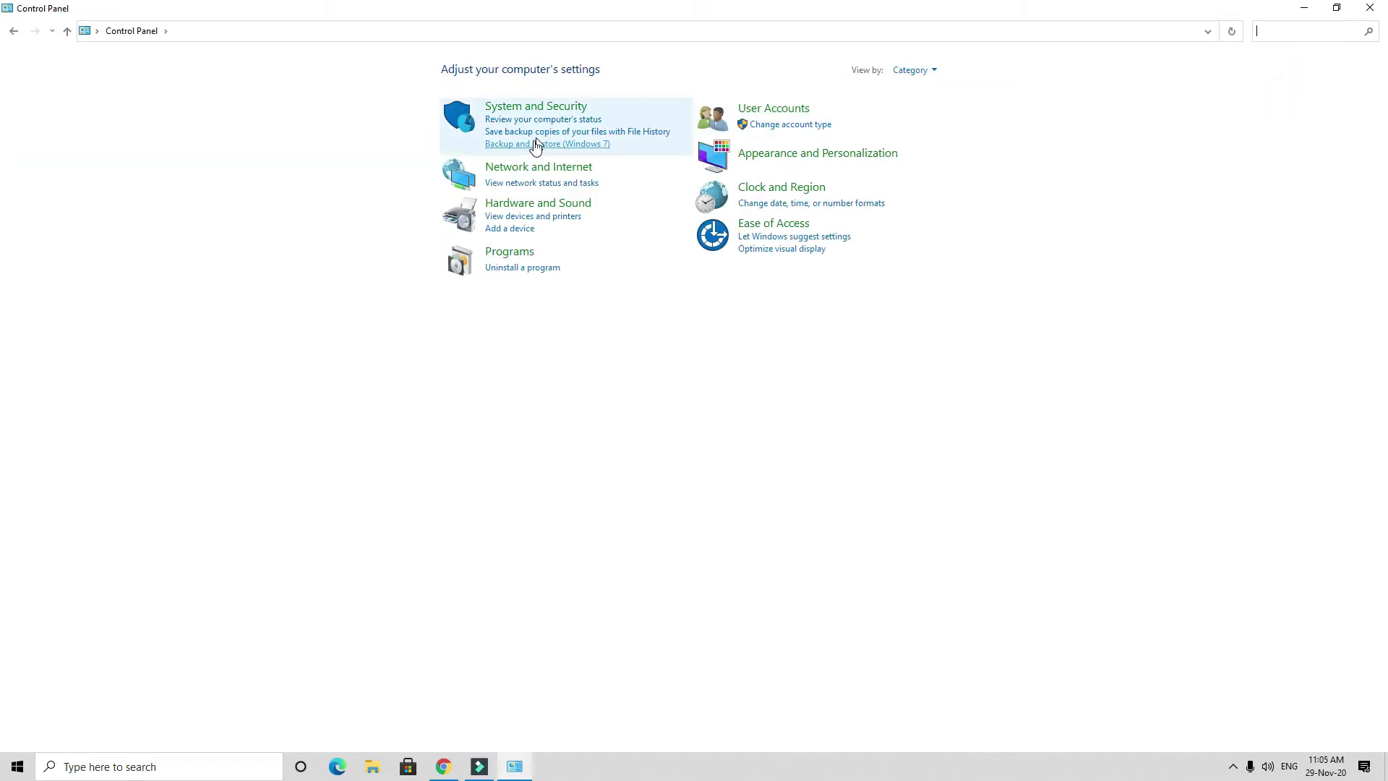
click(928, 73)
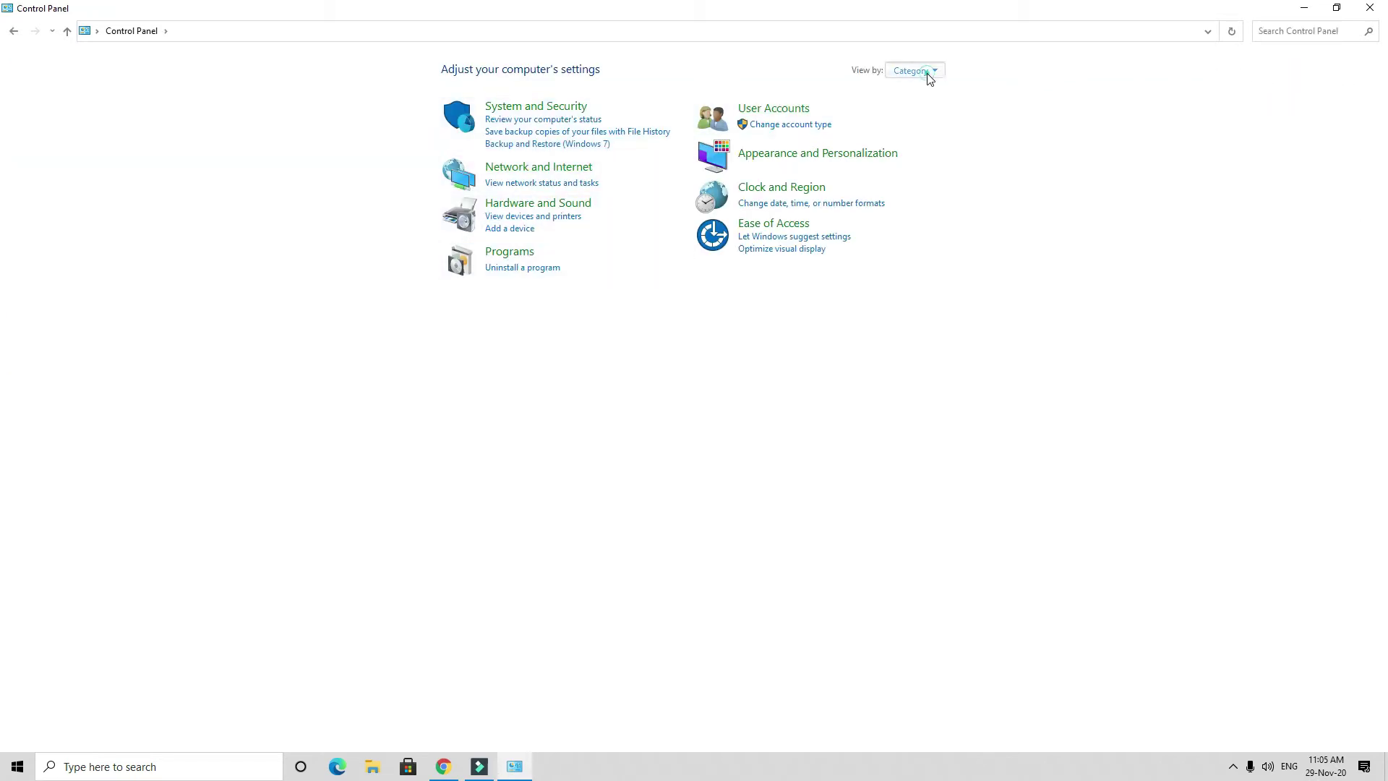
click(932, 109)
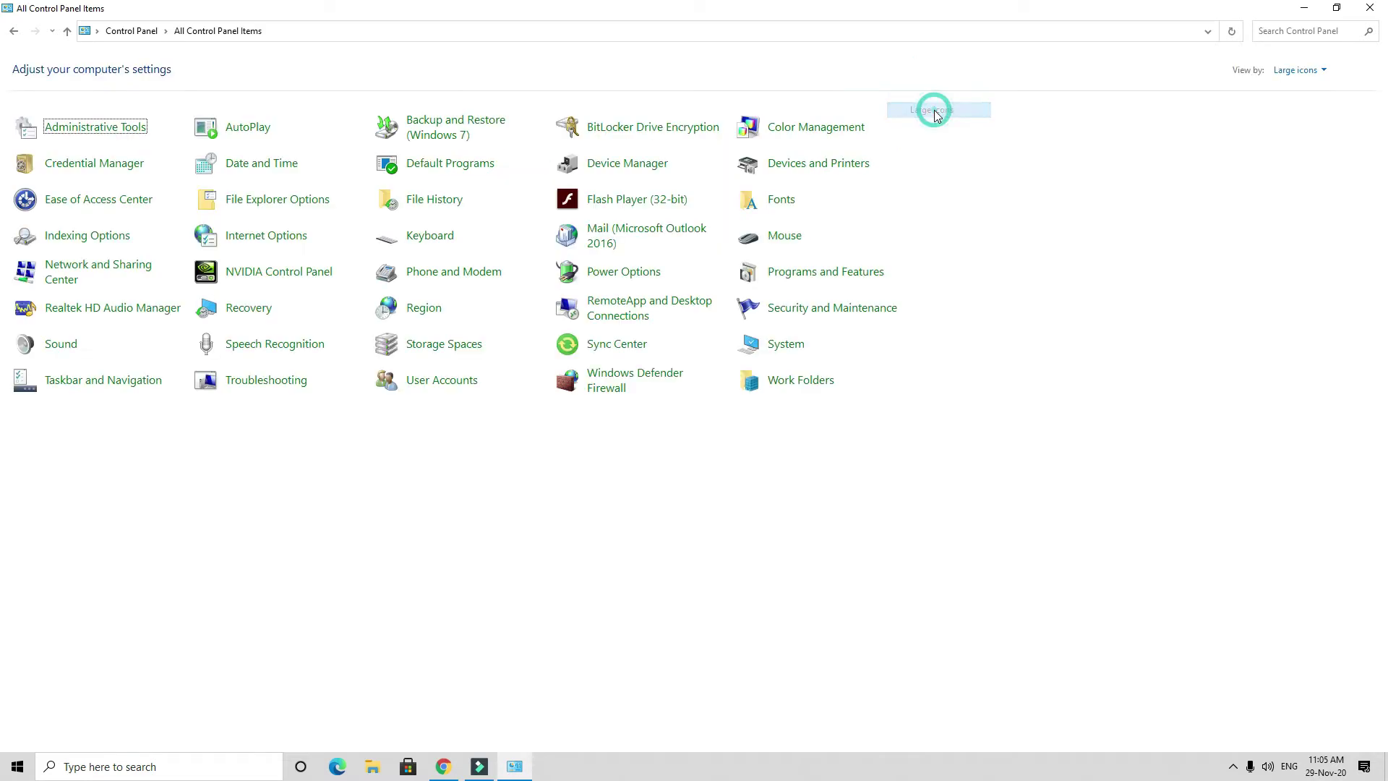
click(1289, 75)
click(1288, 126)
click(1293, 73)
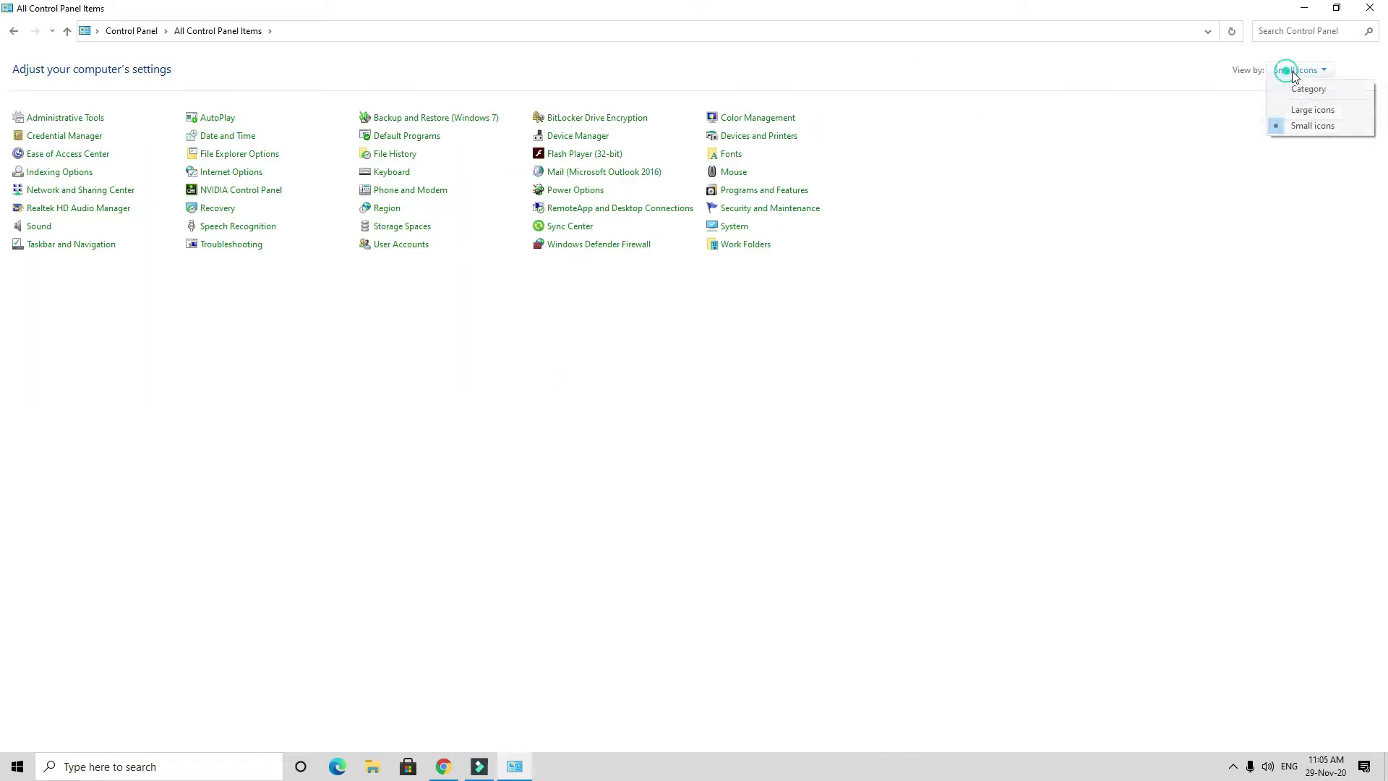
click(1304, 110)
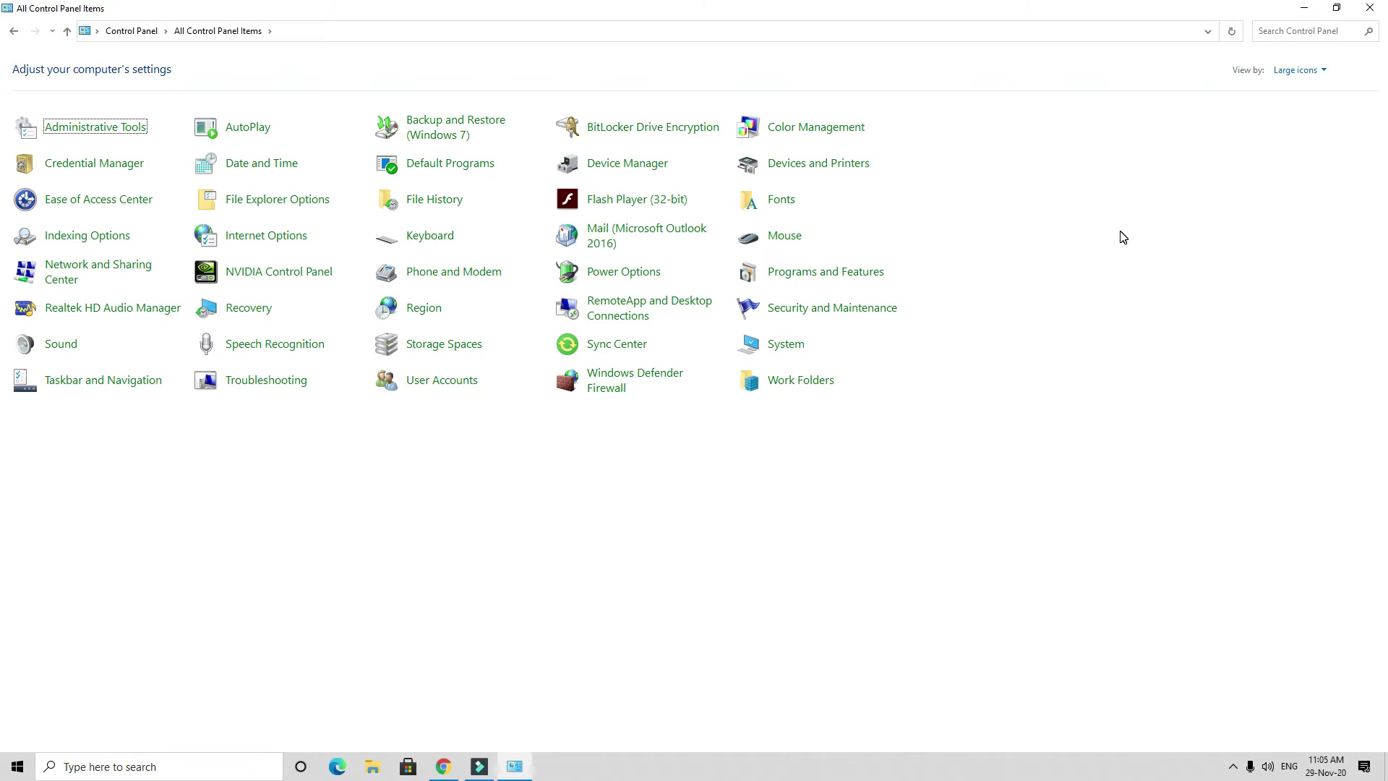
Open the Sound settings and examine the output levels of the Speakers playback device
click(57, 350)
drag(337, 163, 742, 186)
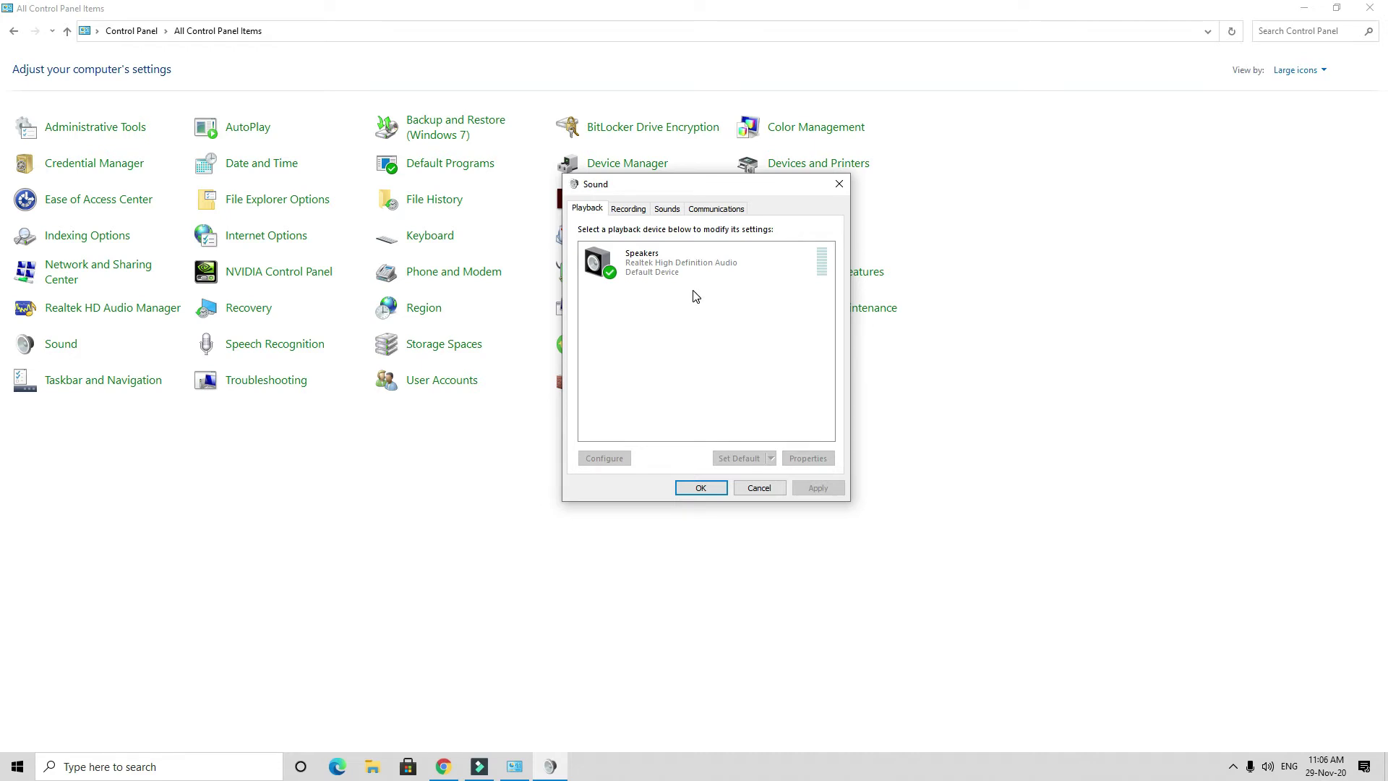
click(669, 264)
right_click(666, 258)
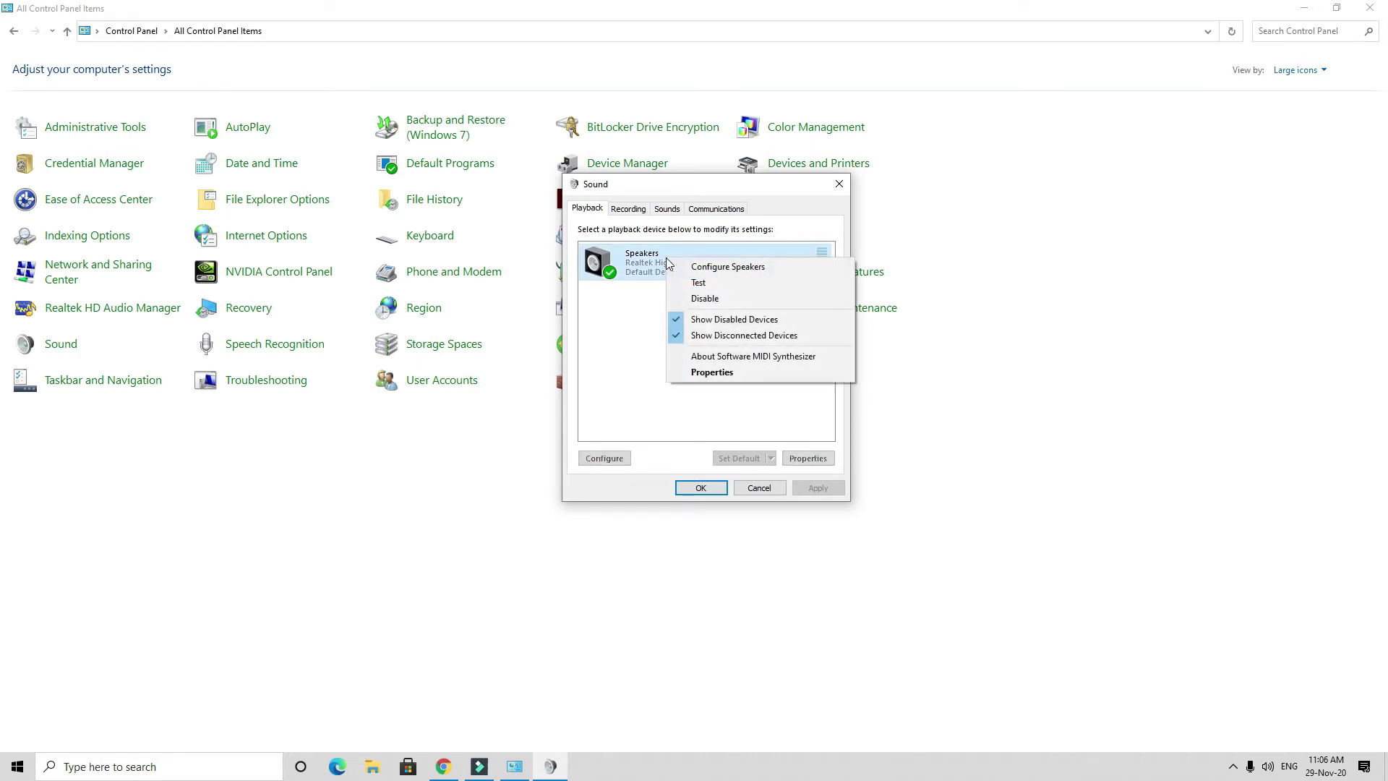
click(710, 371)
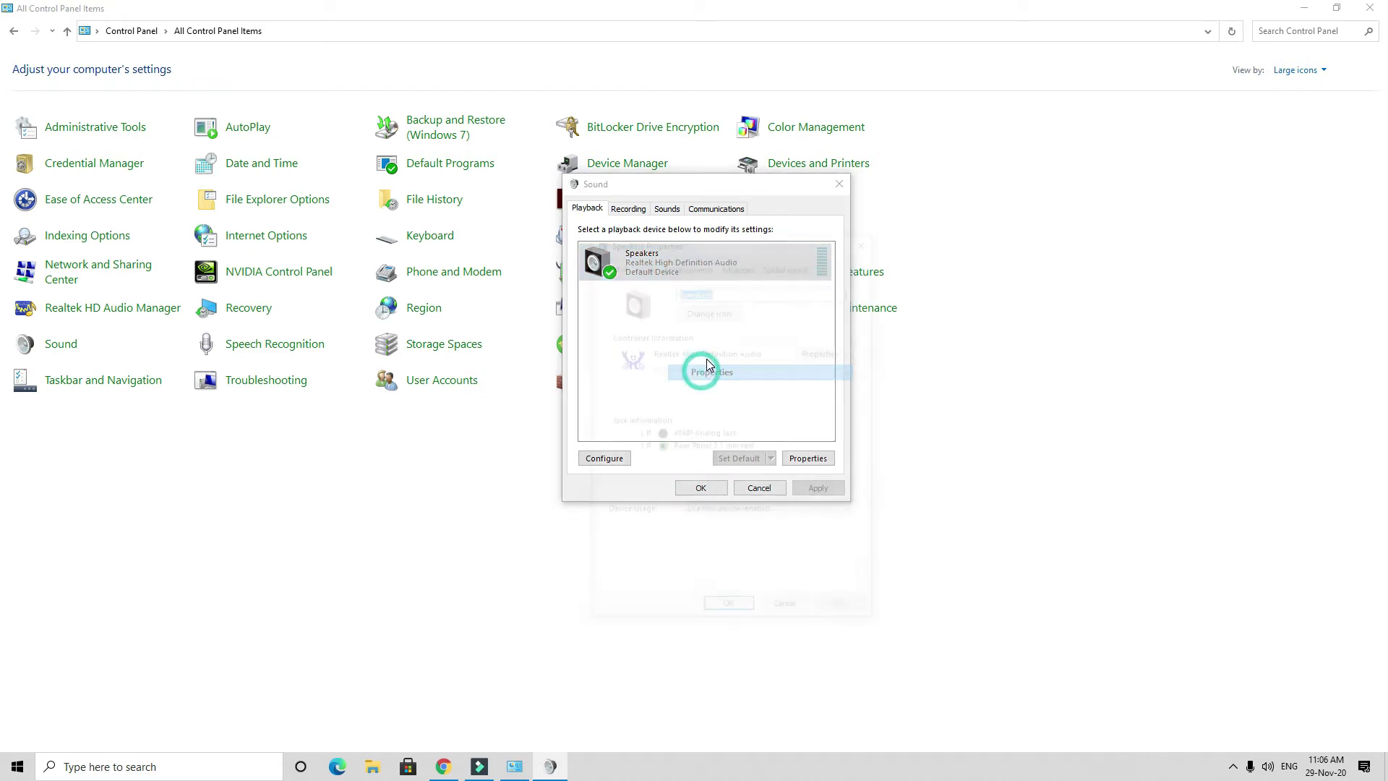
click(644, 265)
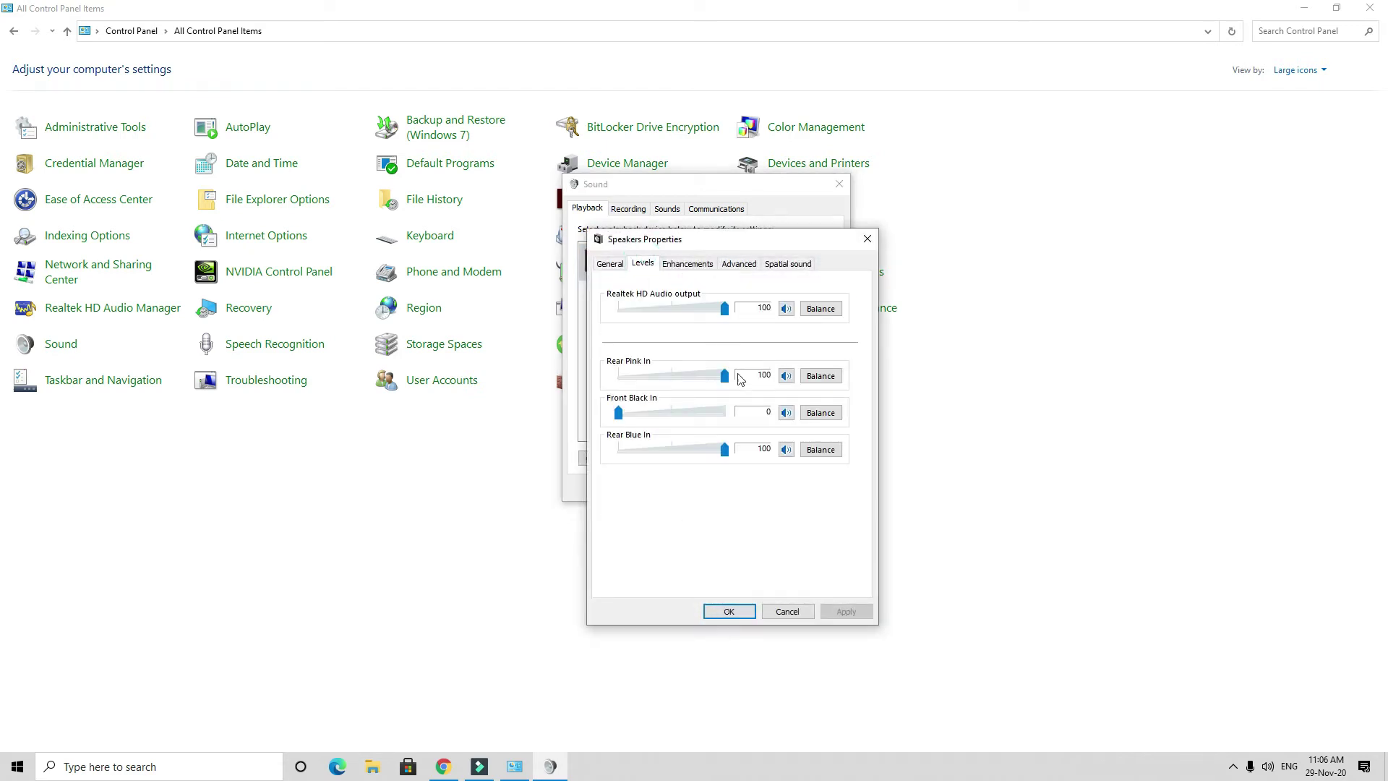
click(867, 239)
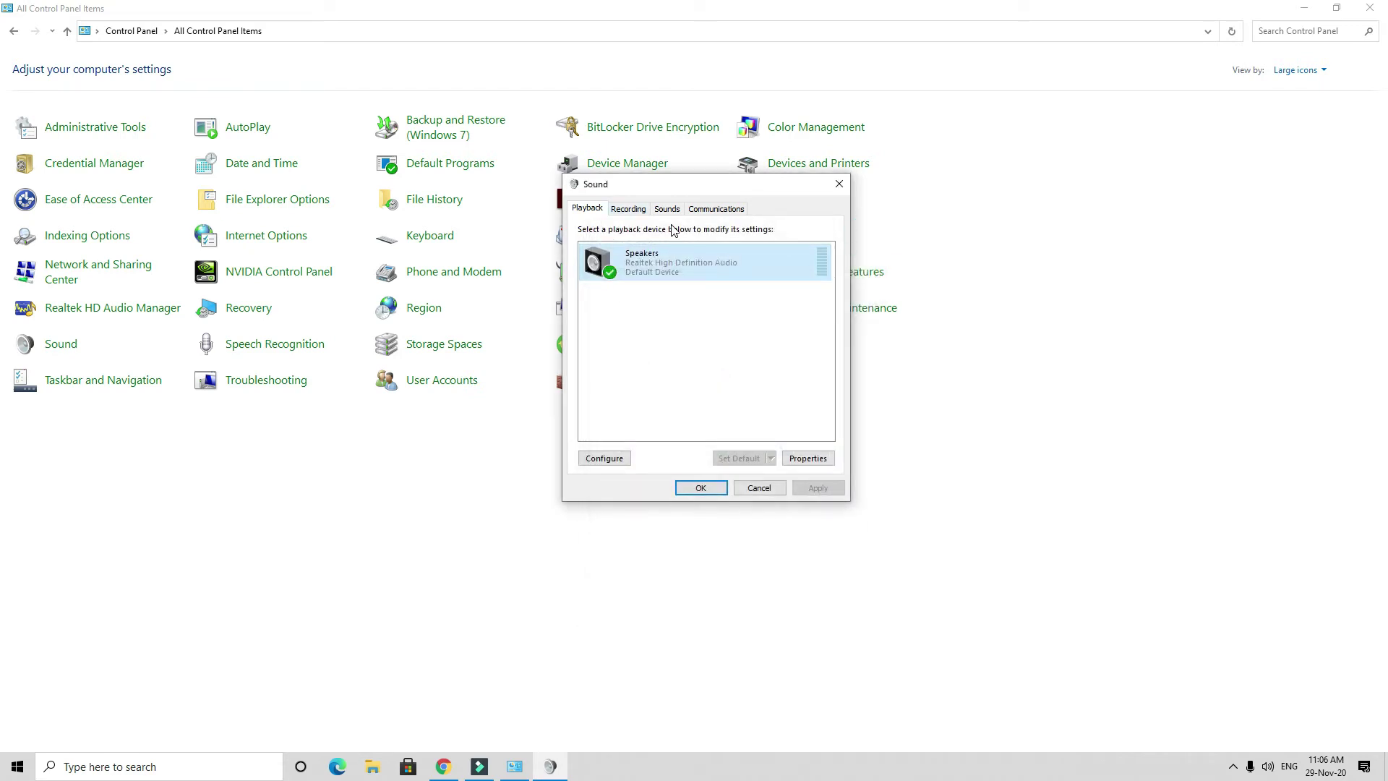
Examine the listen, level and general properties of the default Microphone recording device, leaving them unedited
click(628, 208)
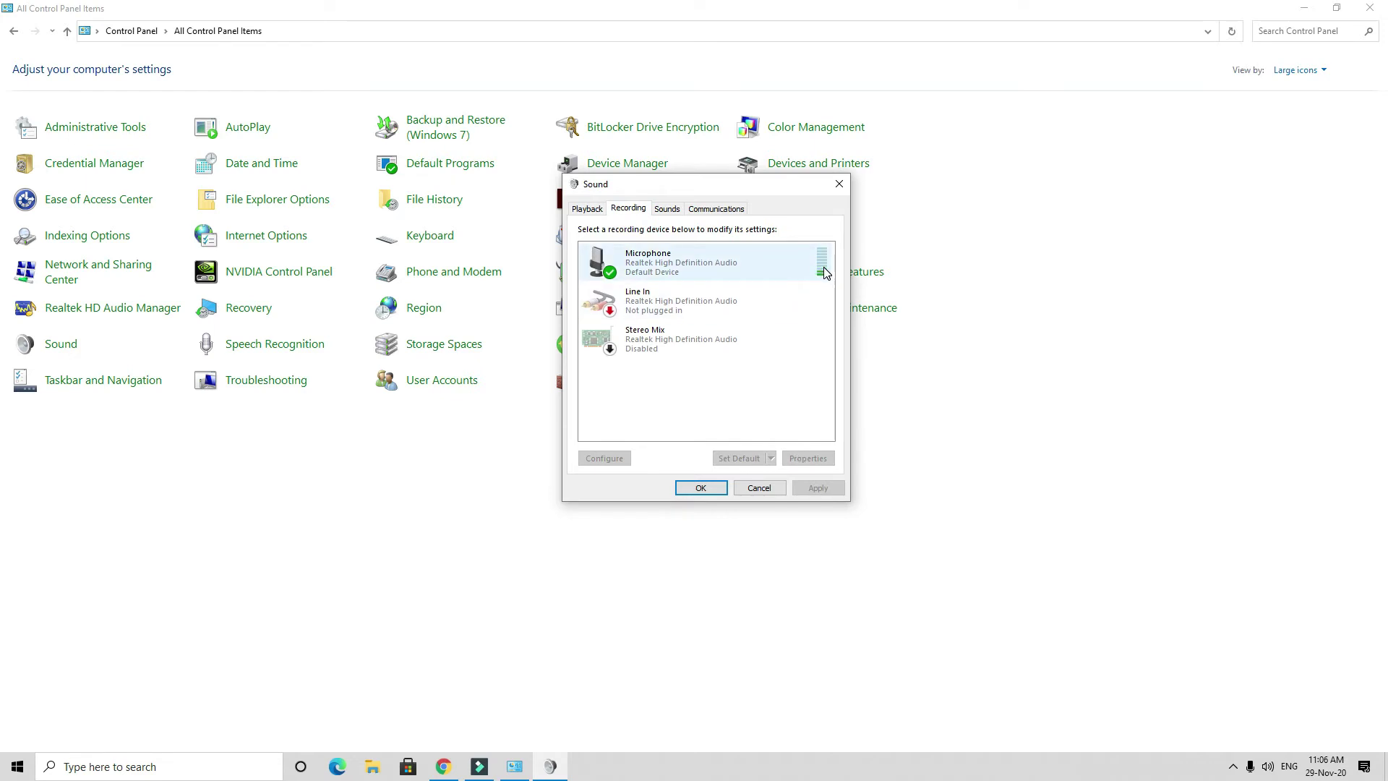
right_click(745, 260)
click(792, 342)
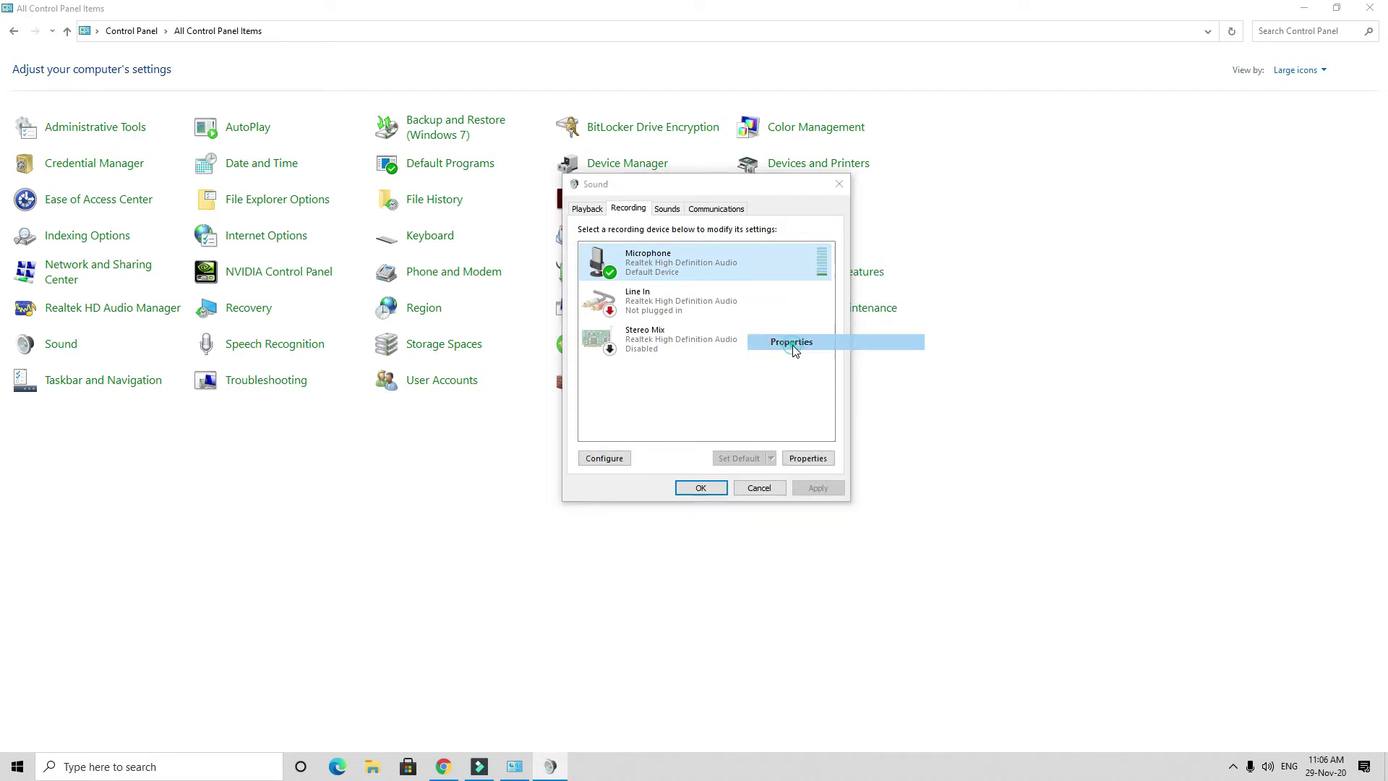
click(642, 264)
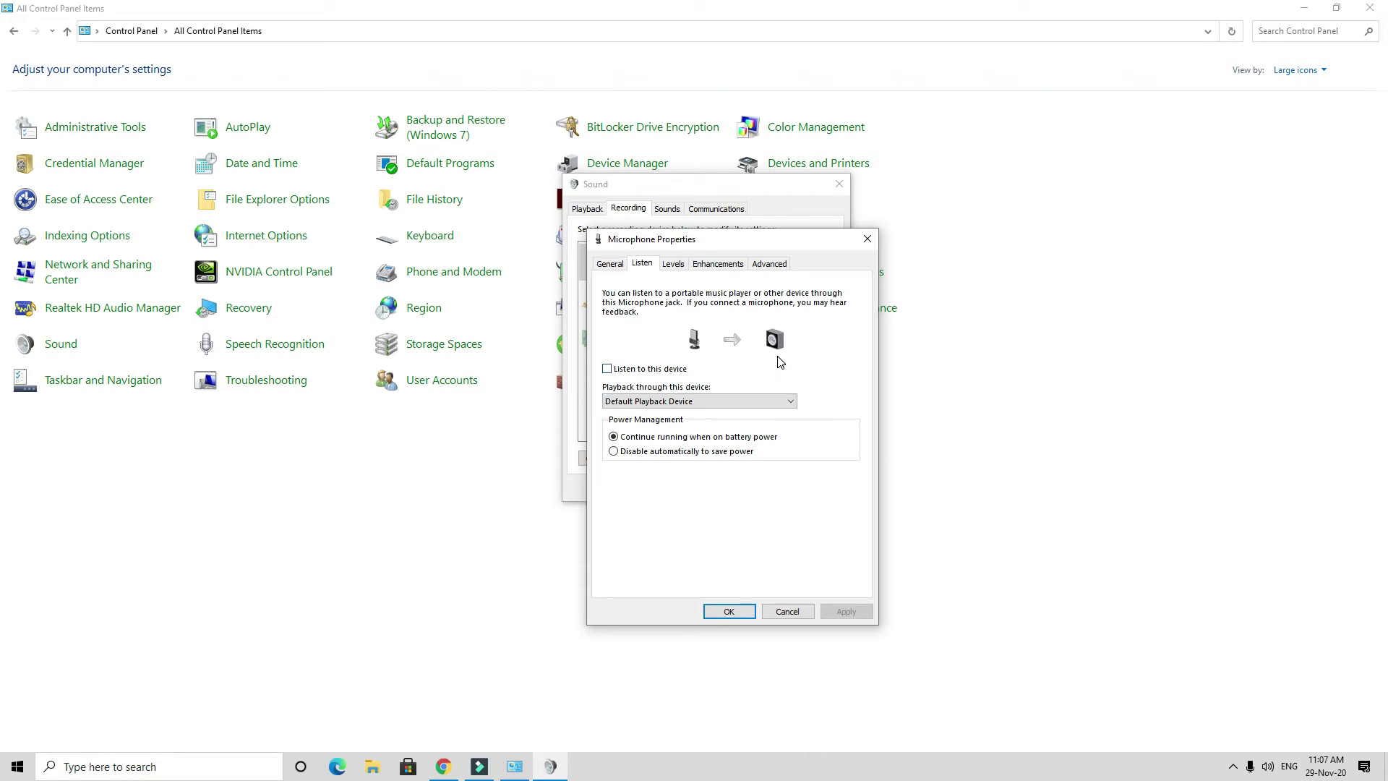
click(672, 264)
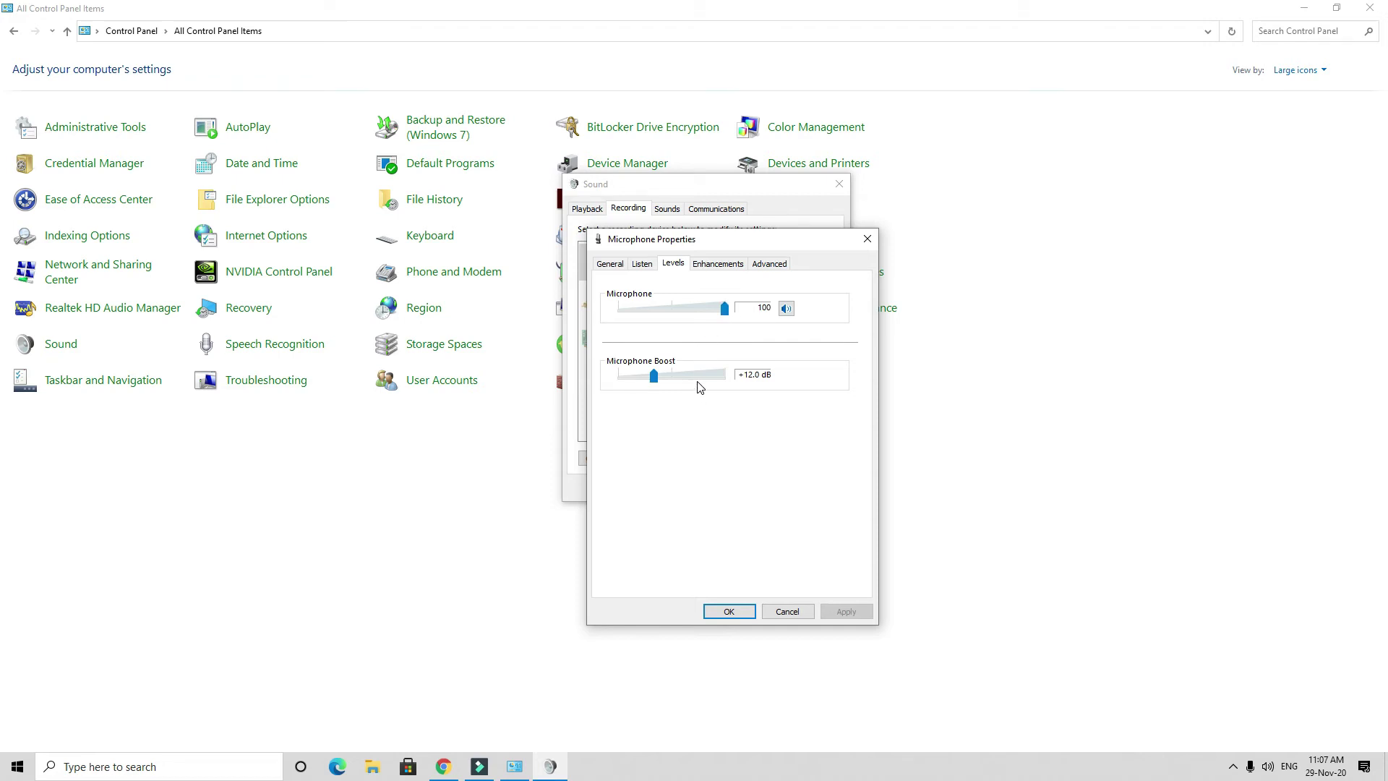
click(643, 265)
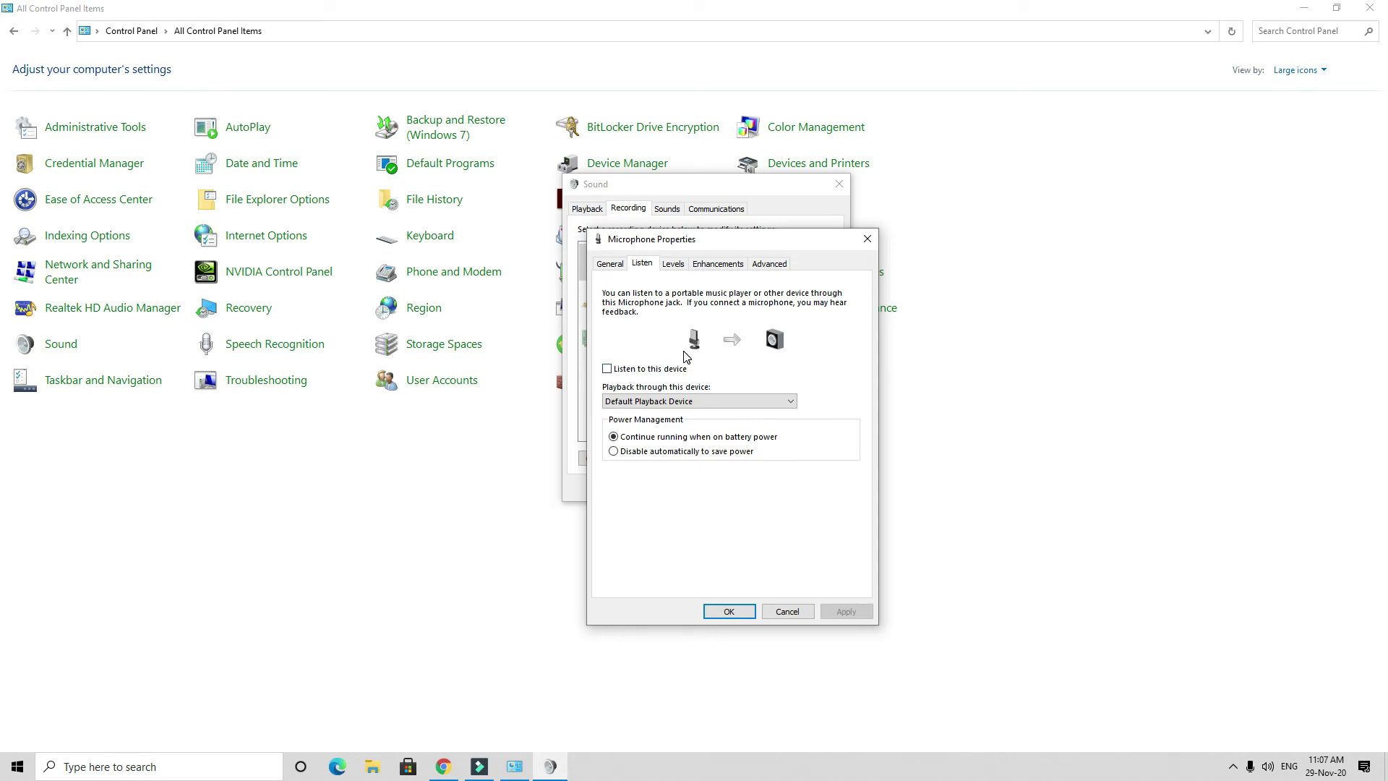
click(611, 268)
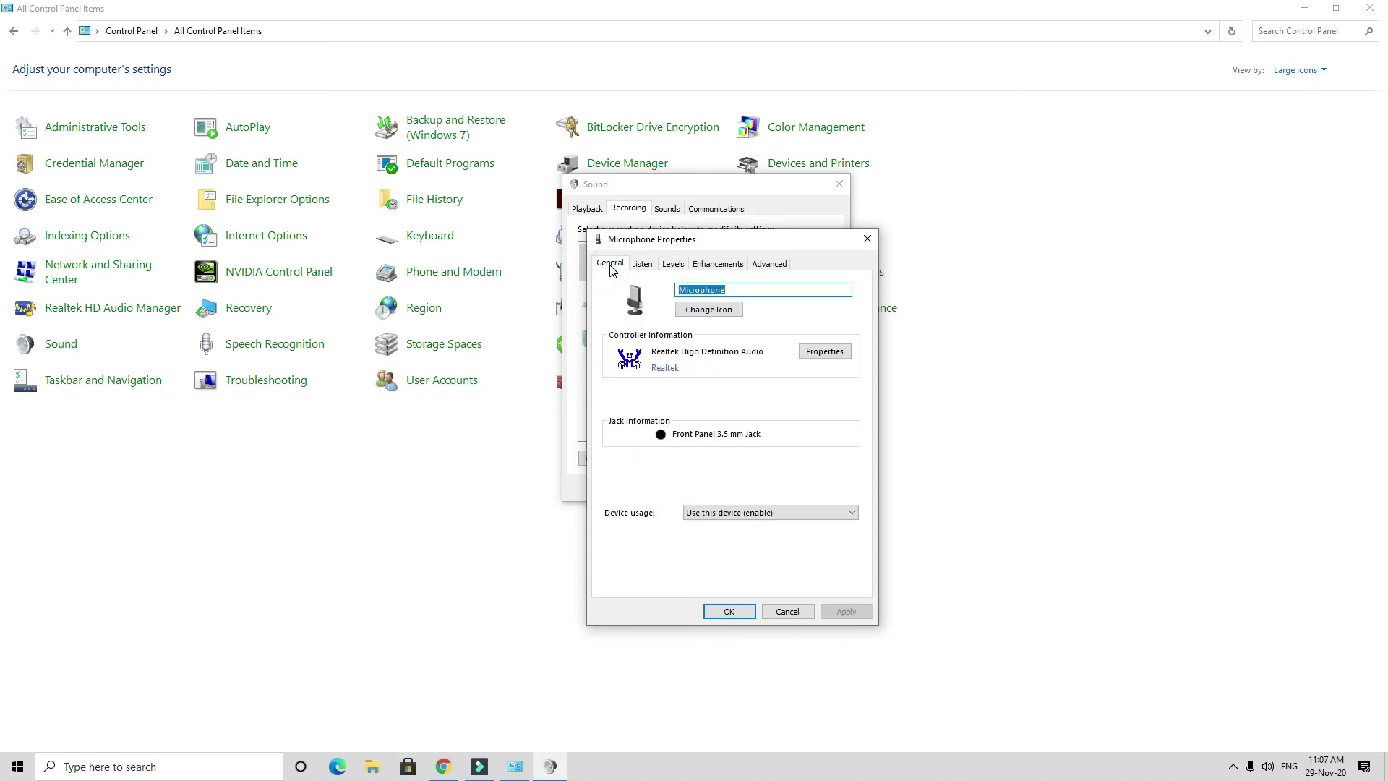
click(867, 239)
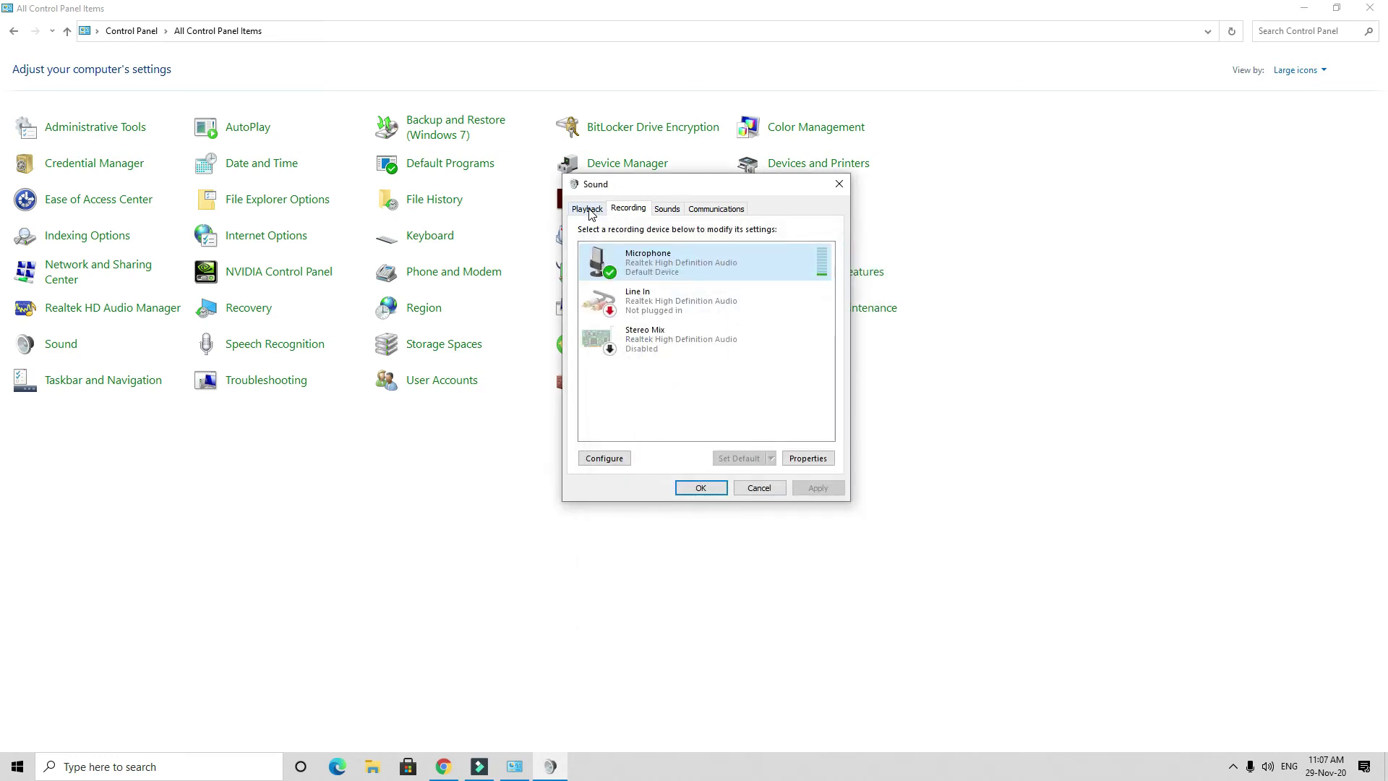
Lower the Front Black In level of the Speakers playback device to 0 and confirm the sound settings
click(588, 209)
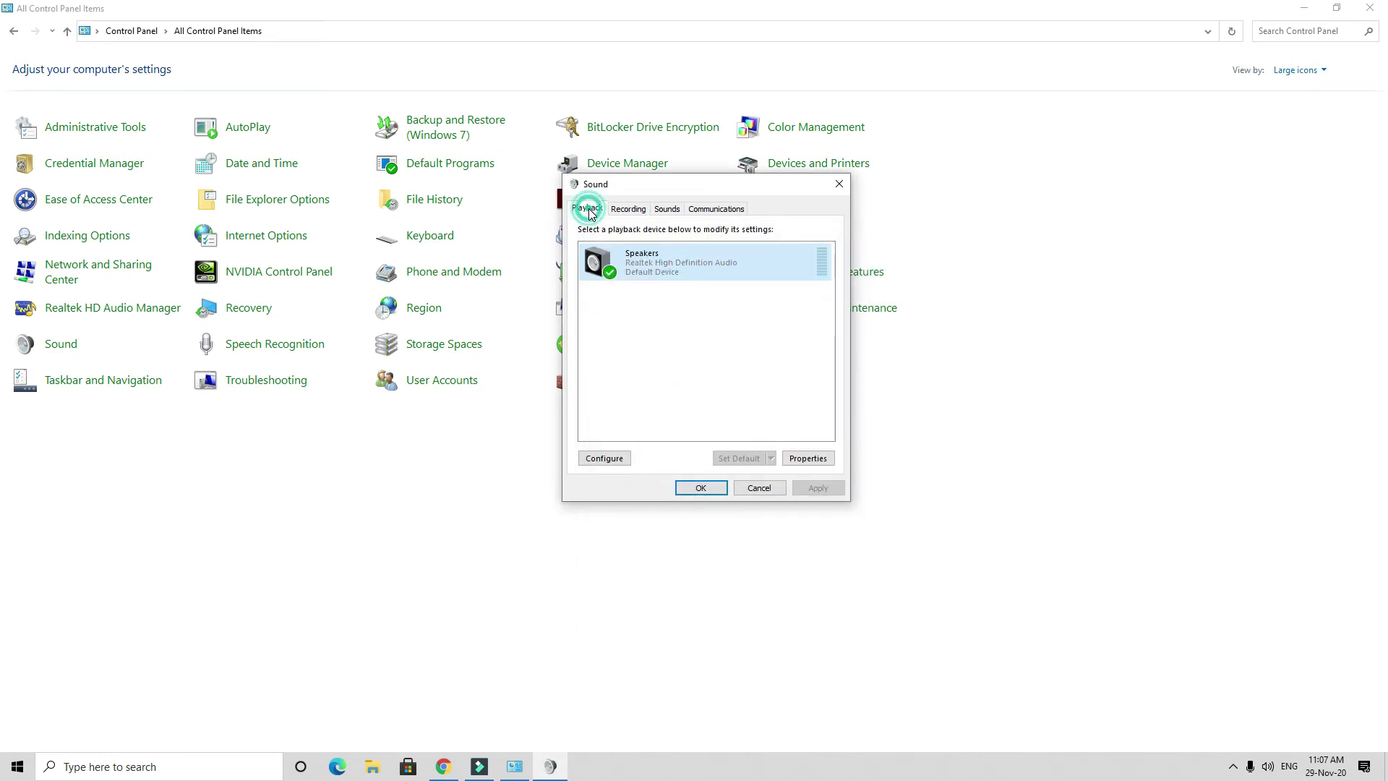
right_click(671, 264)
click(711, 380)
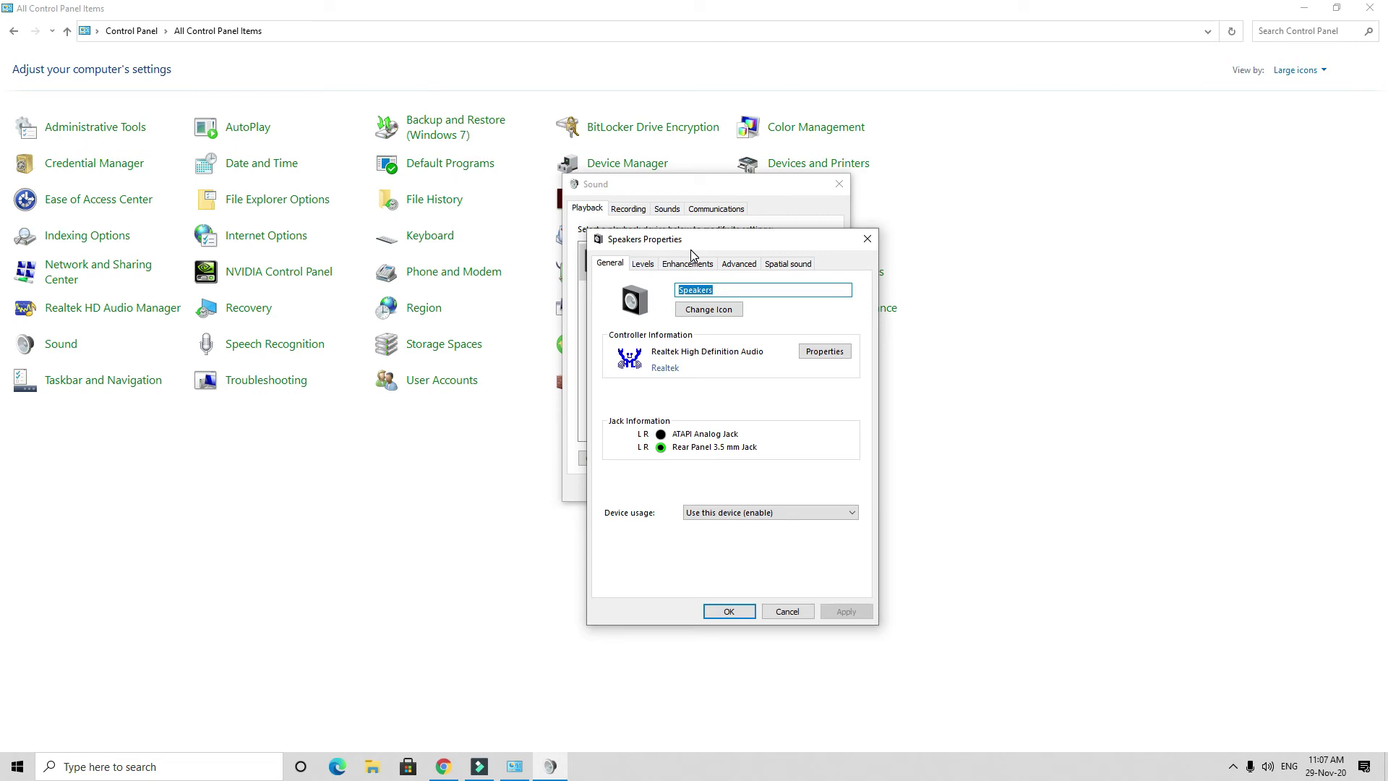
click(644, 263)
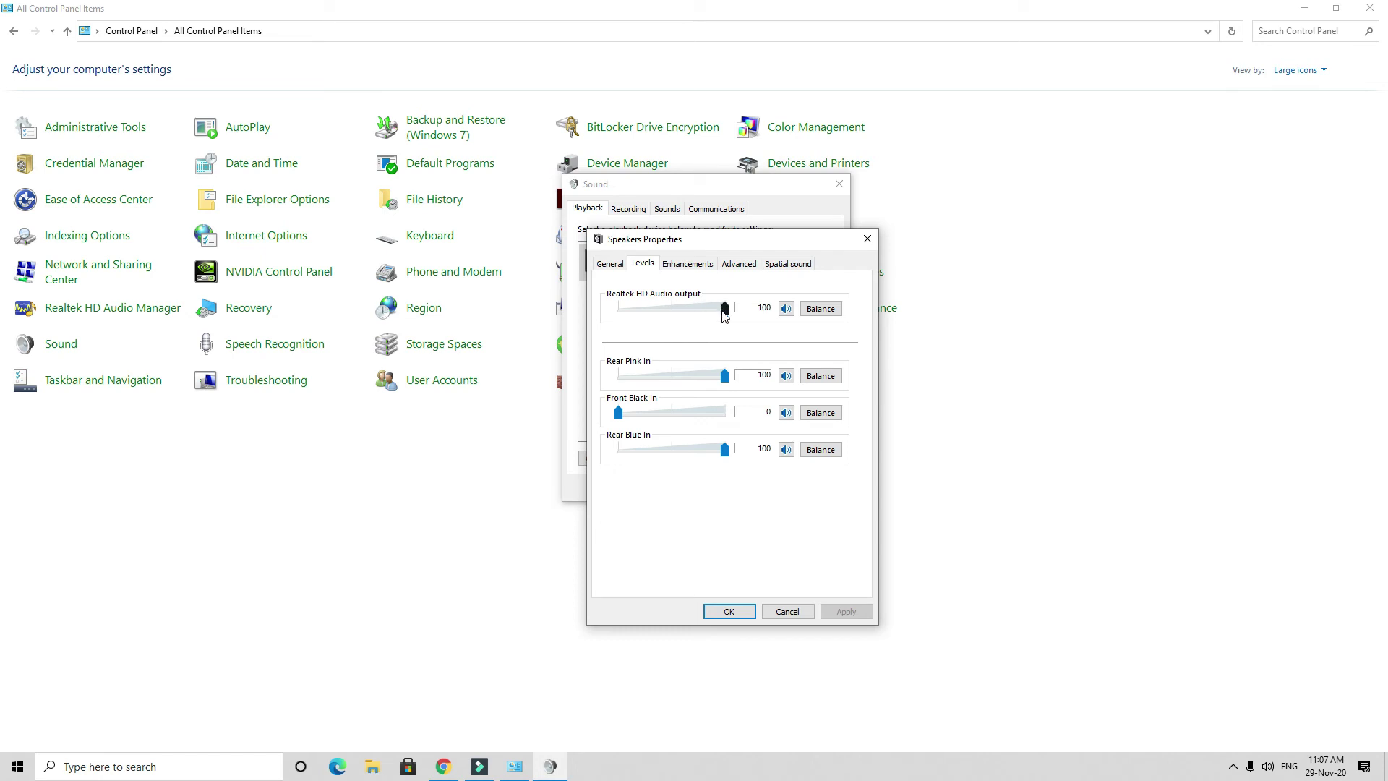
click(684, 411)
click(637, 418)
drag(639, 421, 494, 417)
click(727, 613)
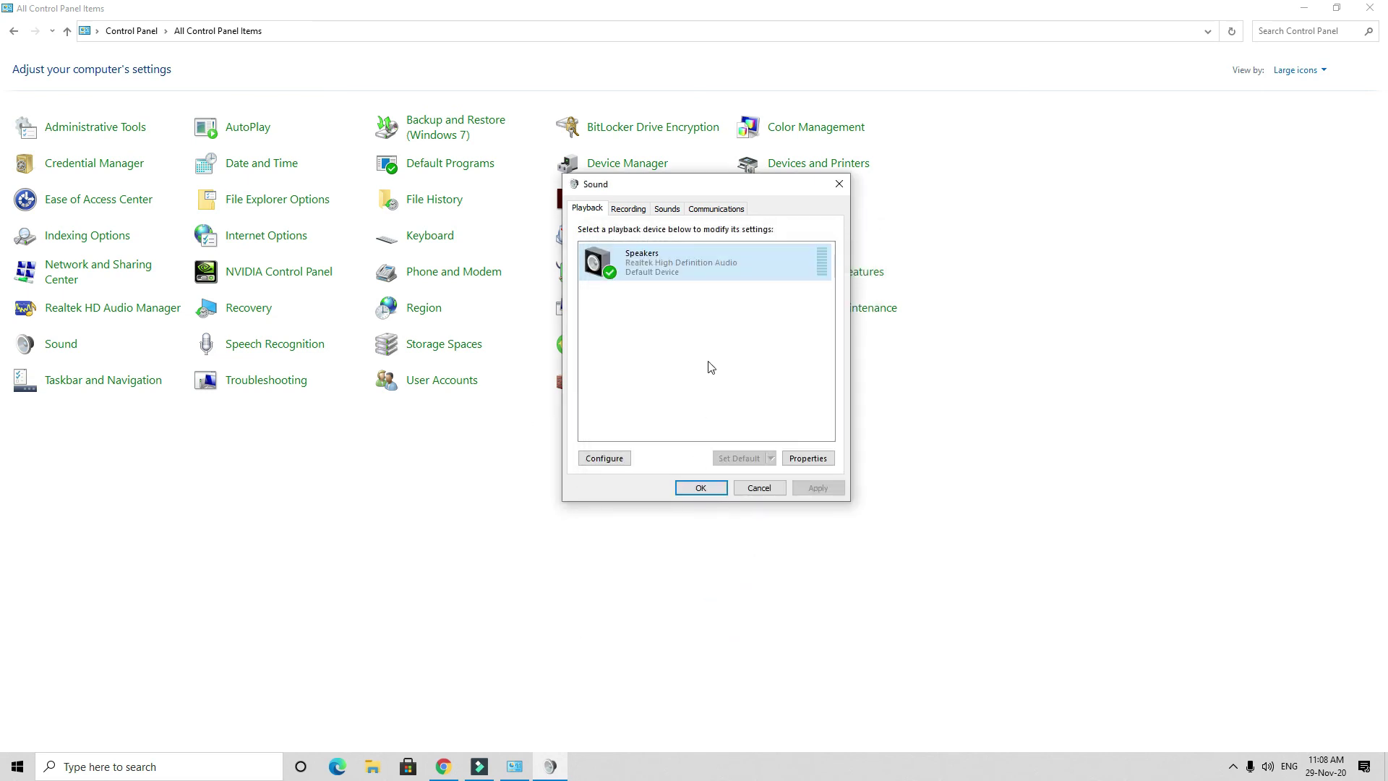
click(701, 487)
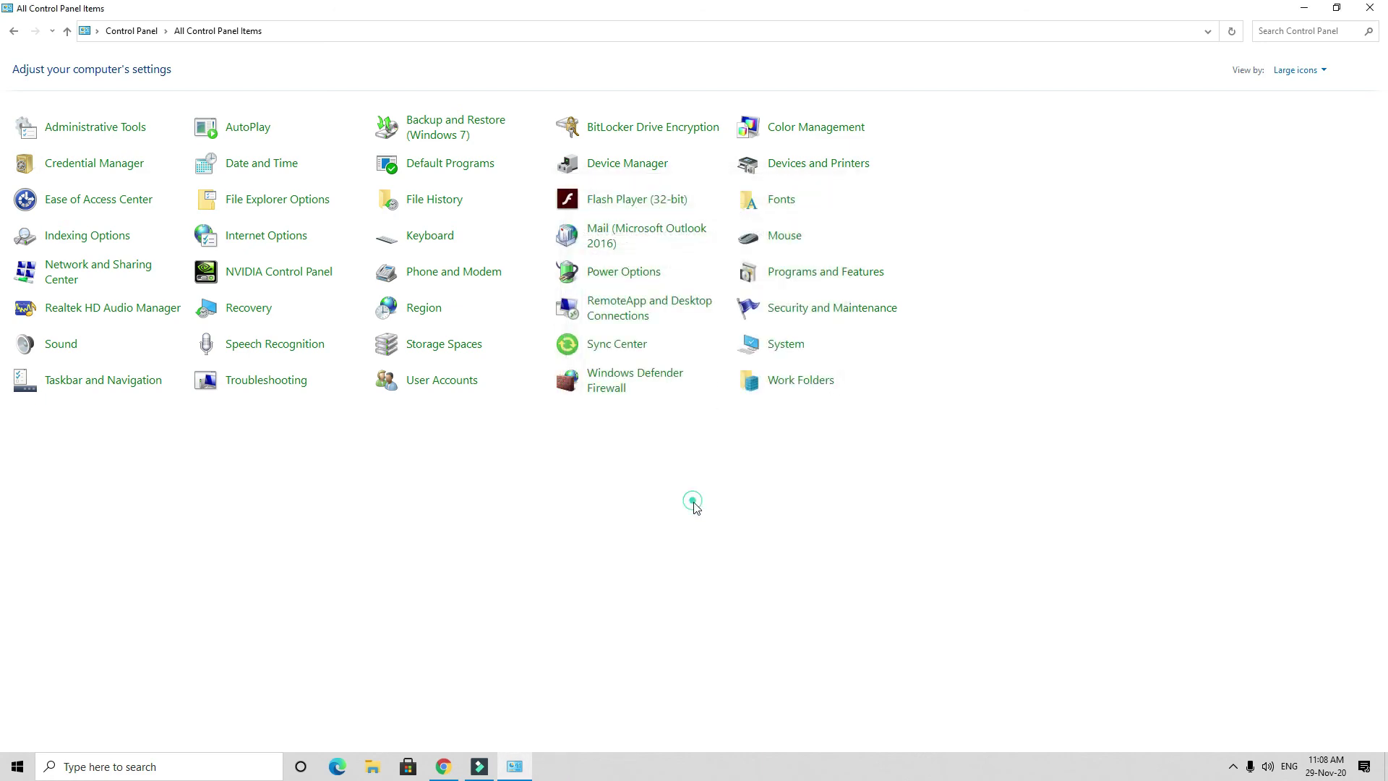
Close the Control Panel and refresh the desktop
click(1369, 8)
right_click(799, 200)
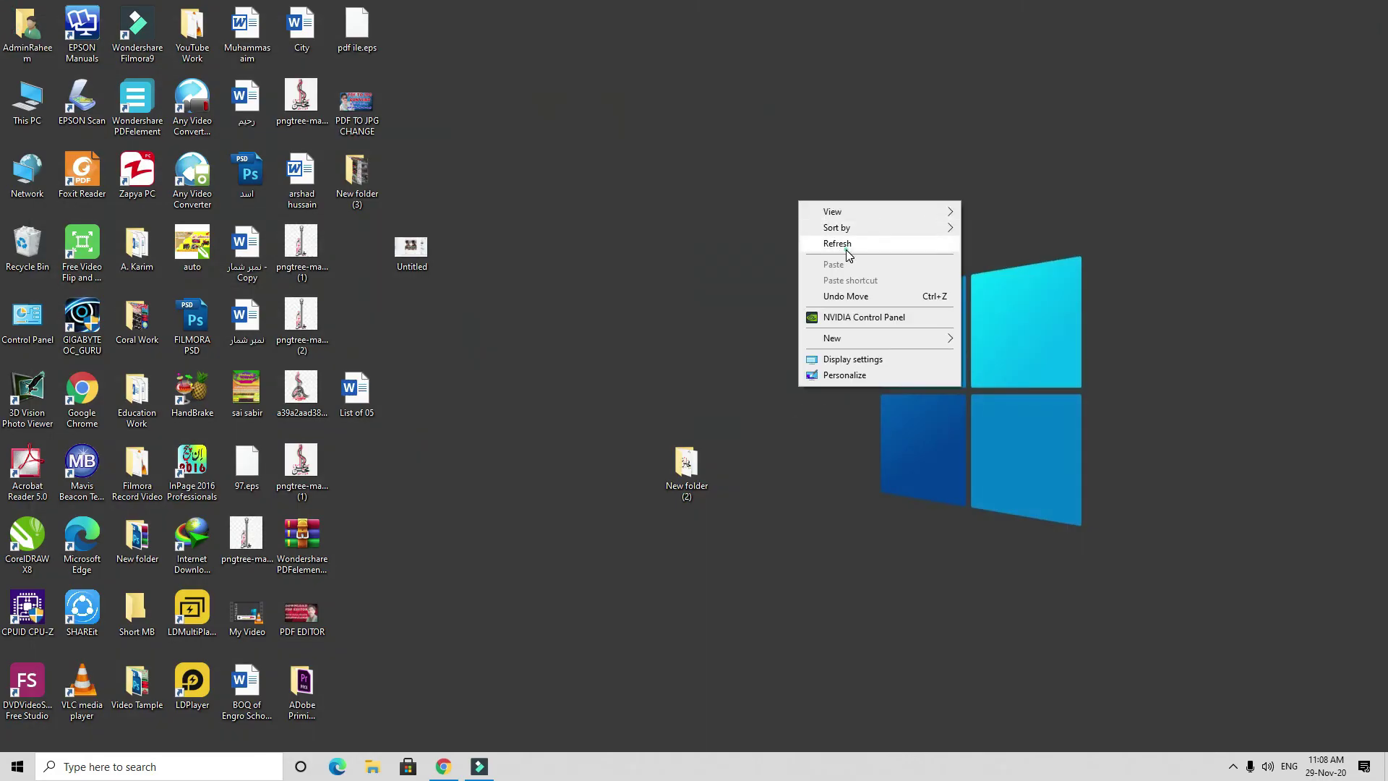
click(845, 250)
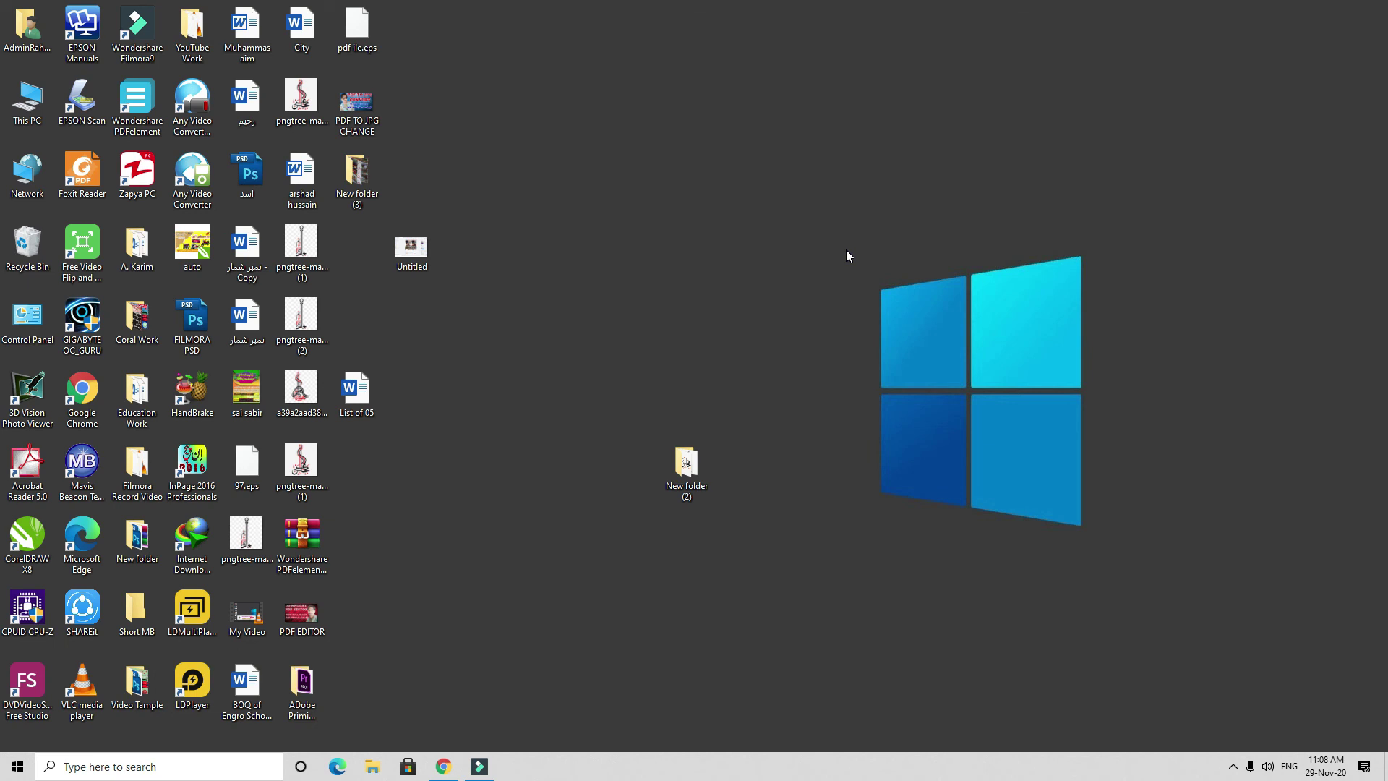